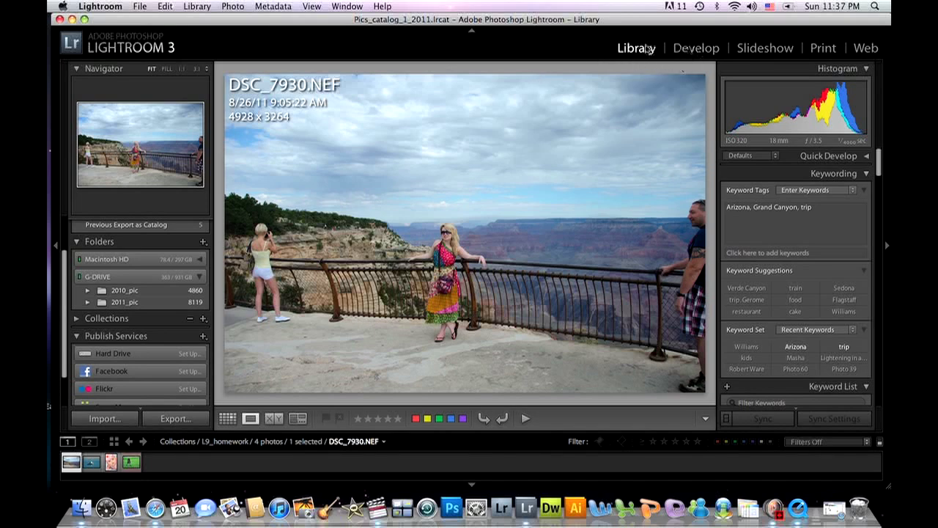
Crop the Grand Canyon photo in Develop to about 3020 x 2000 around the woman, excluding the two bystanders.
left_click(699, 50)
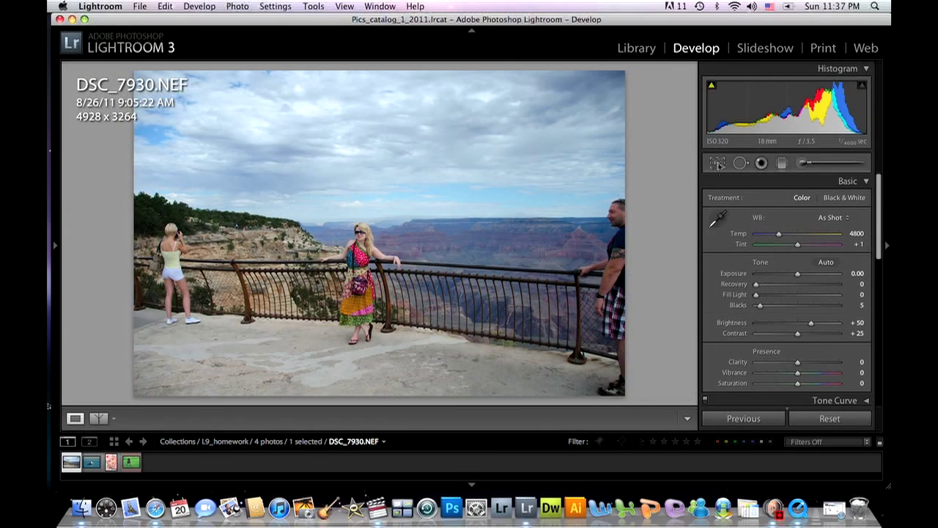
left_click(717, 165)
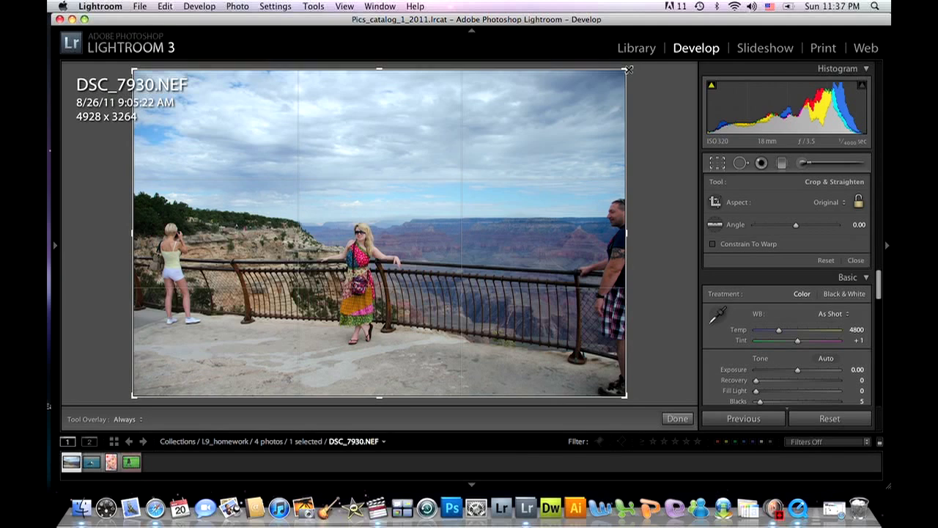
left_click_drag(630, 69, 554, 112)
left_click_drag(524, 157, 473, 159)
left_click_drag(550, 120, 531, 133)
left_click_drag(475, 162, 484, 162)
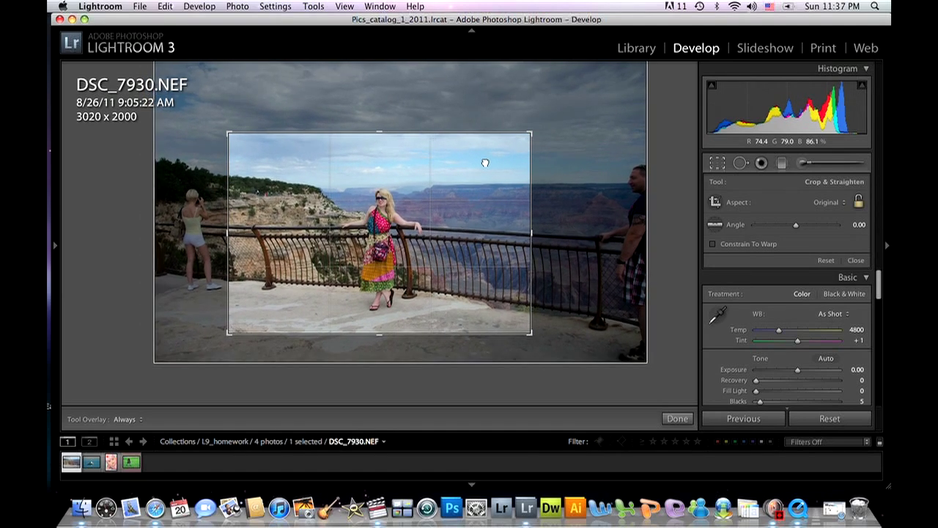
left_click_drag(411, 216, 409, 216)
double_click(406, 216)
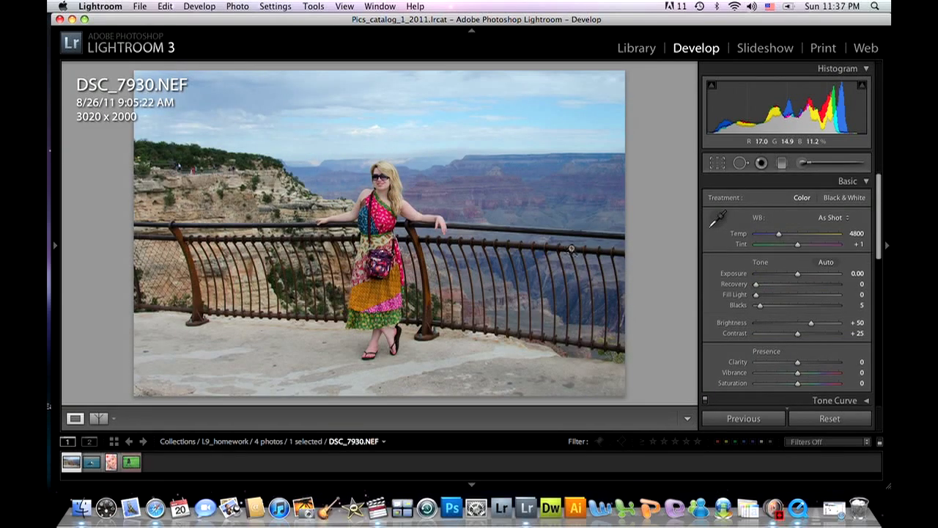
Tighten the Grand Canyon photo's crop to about 2755 x 1824, placing the woman on the left third line.
left_click(716, 162)
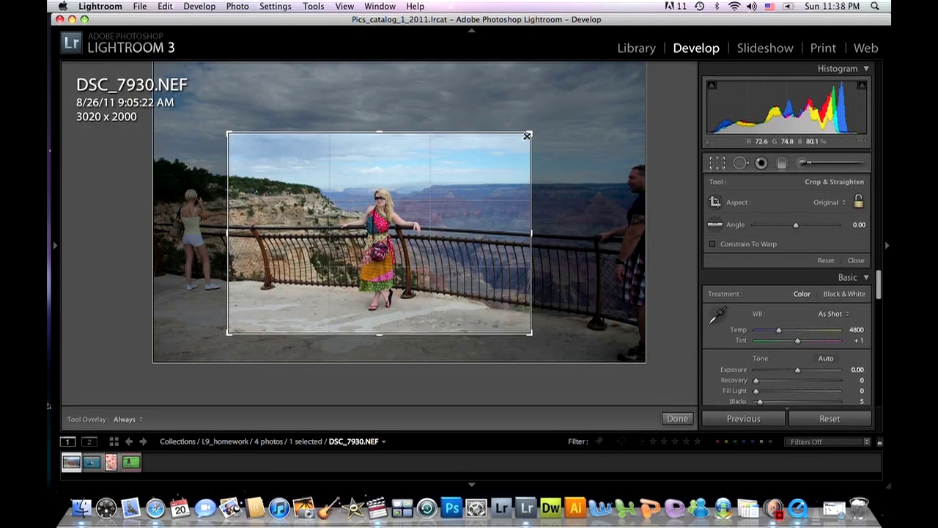
left_click_drag(505, 159, 517, 141)
left_click_drag(459, 167, 444, 179)
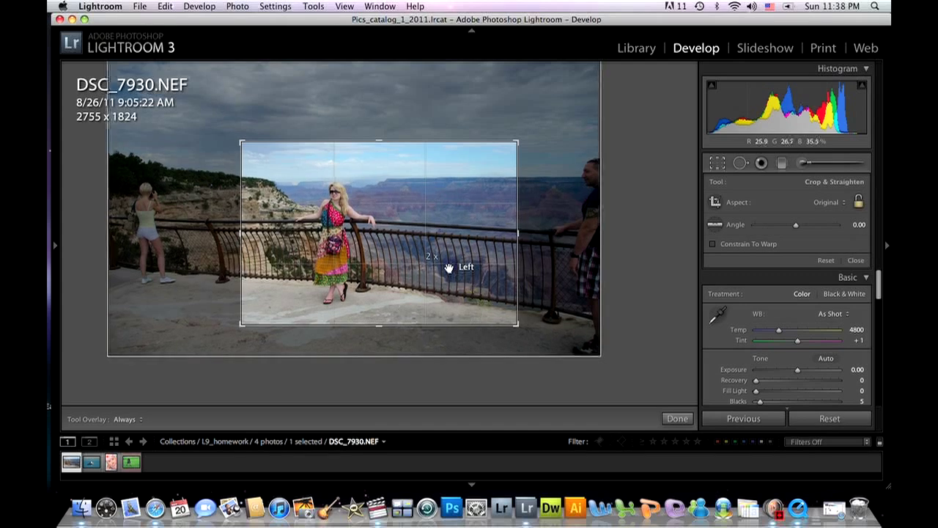
key("Return")
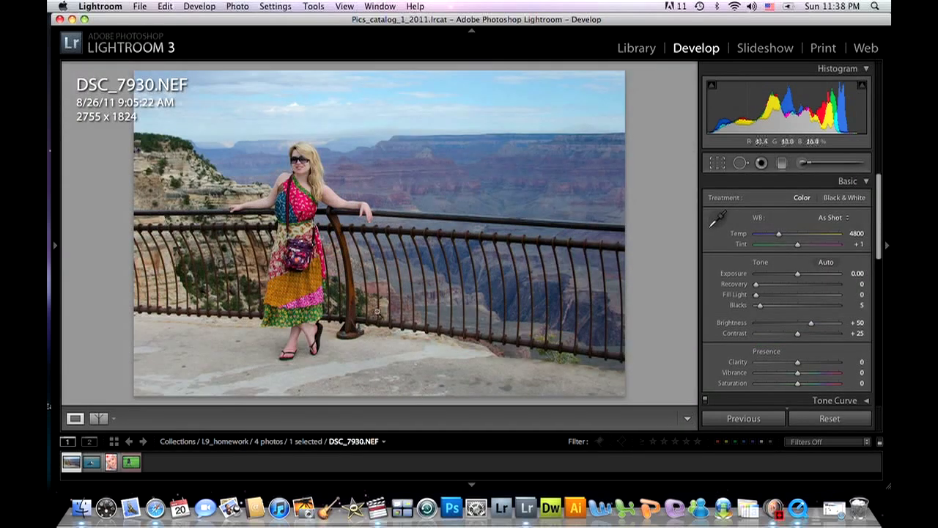
Recrop the Grand Canyon photo to a vertical frame of about 1365 x 2006 centred on the woman.
key("r")
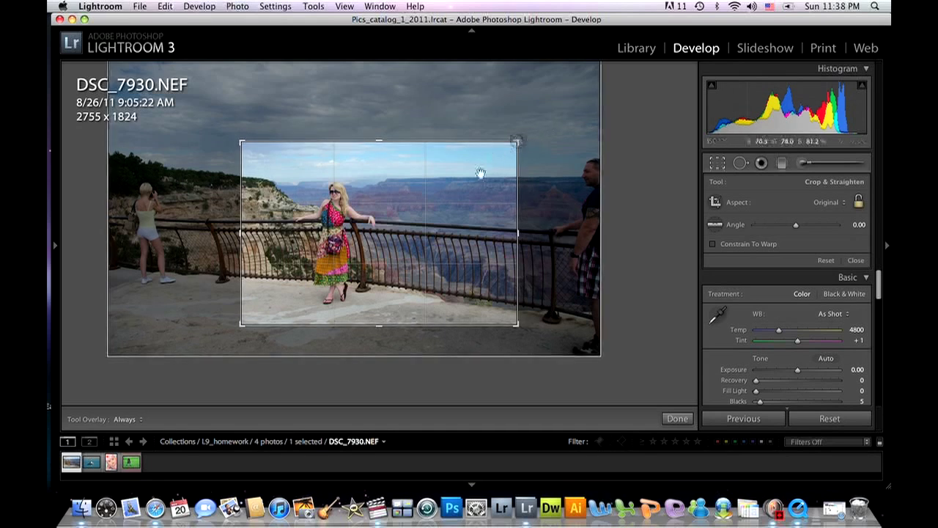
left_click(518, 143)
left_click_drag(518, 143, 438, 151)
left_click_drag(397, 196, 364, 199)
mouse_move(434, 169)
left_mouse_down()
mouse_move(450, 132)
mouse_move(419, 178)
mouse_move(430, 165)
left_mouse_up()
left_click_drag(411, 195, 409, 197)
key("Return")
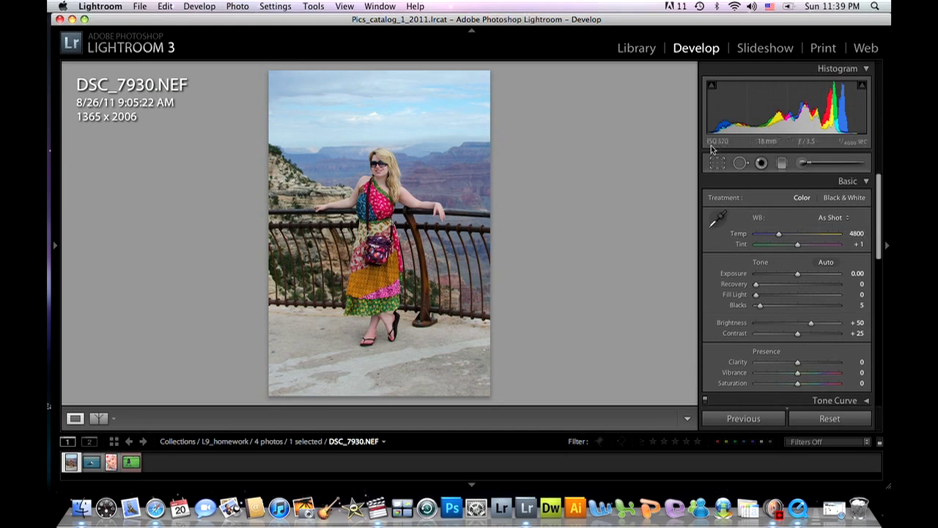
Set the crop aspect to 1 x 1 and apply a square crop of about 1991 x 1991 around the woman.
left_click(721, 165)
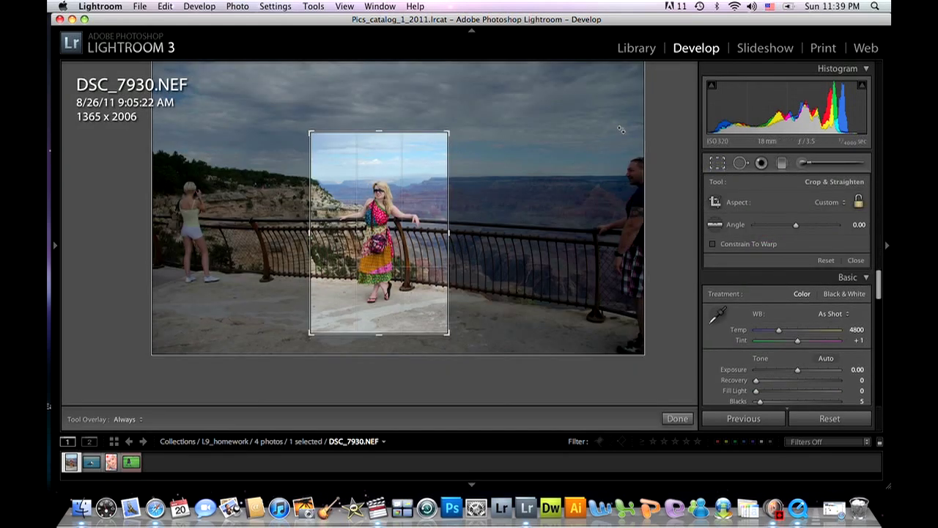
left_click(849, 209)
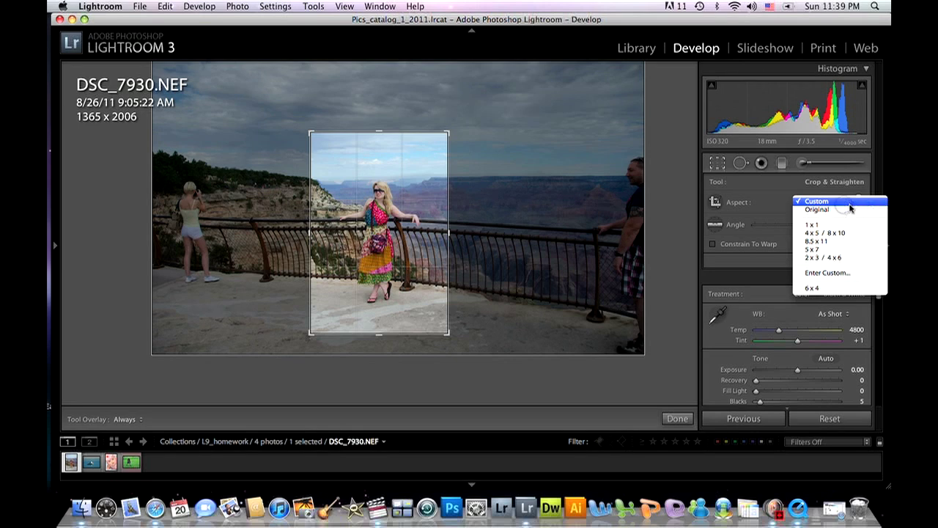
left_click(786, 198)
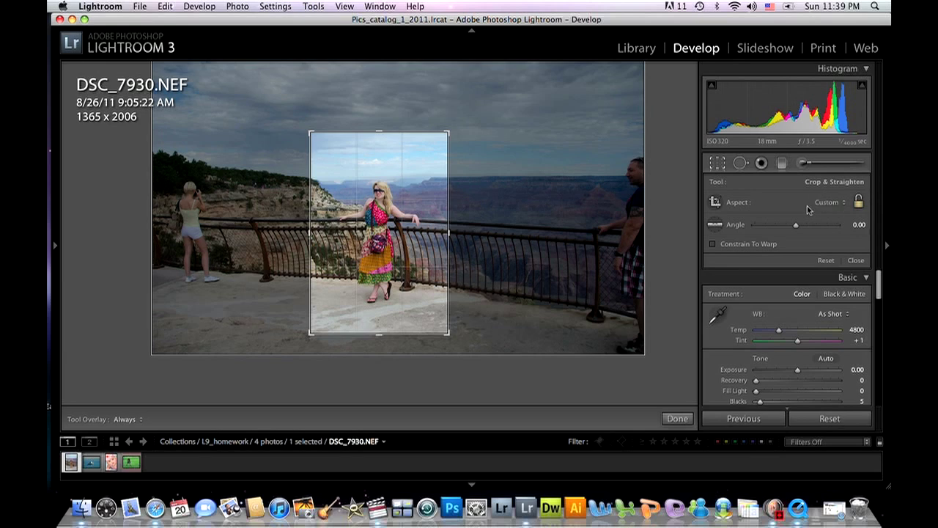
left_click(842, 209)
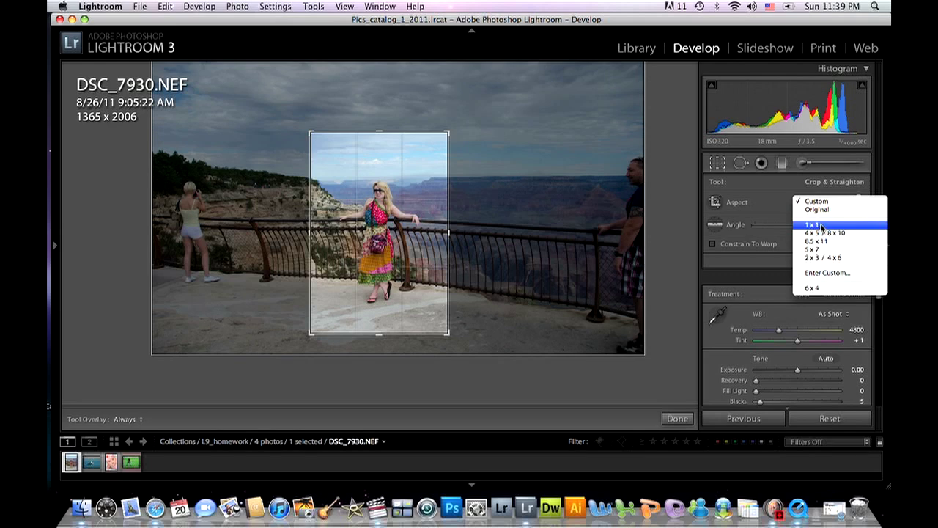
left_click(822, 227)
left_click_drag(544, 68, 481, 123)
left_click_drag(438, 177, 395, 193)
key("Return")
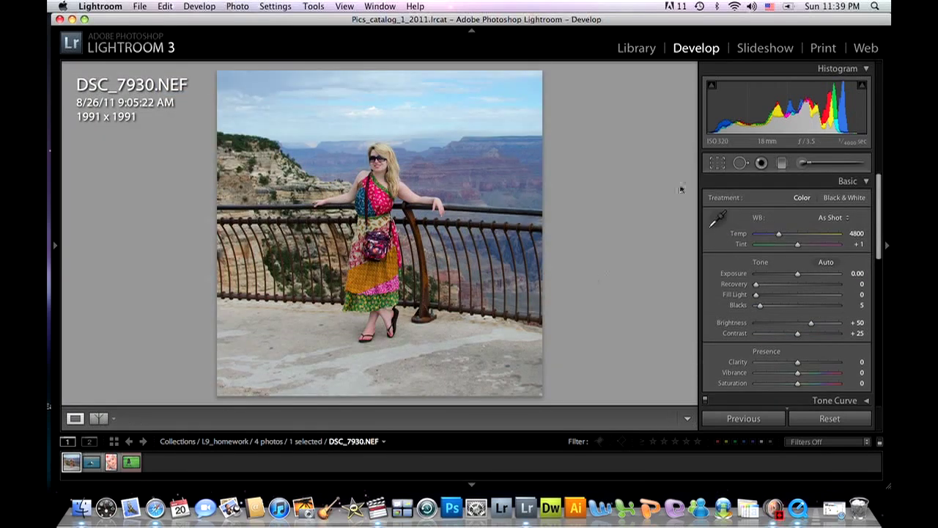
Shrink the square crop to about 921 x 921 beside the woman's upper body.
left_click(718, 165)
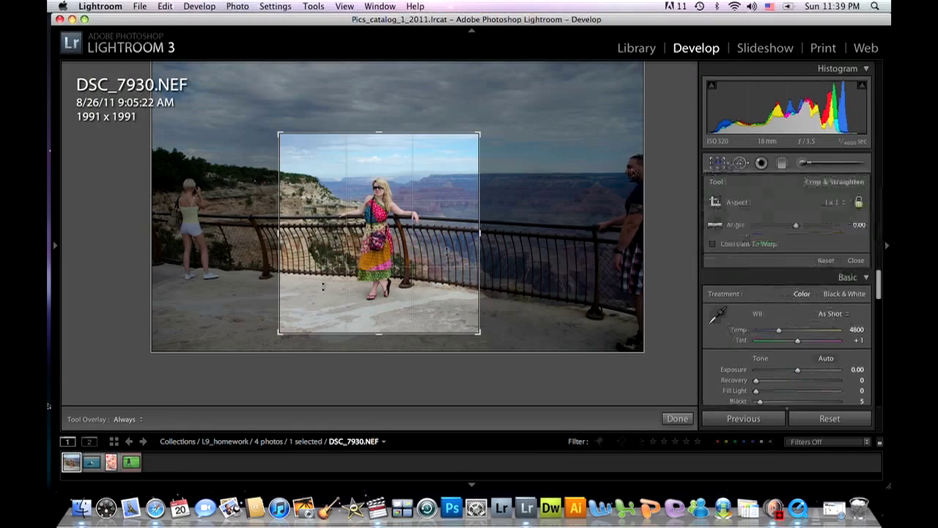
left_click_drag(279, 333, 294, 291)
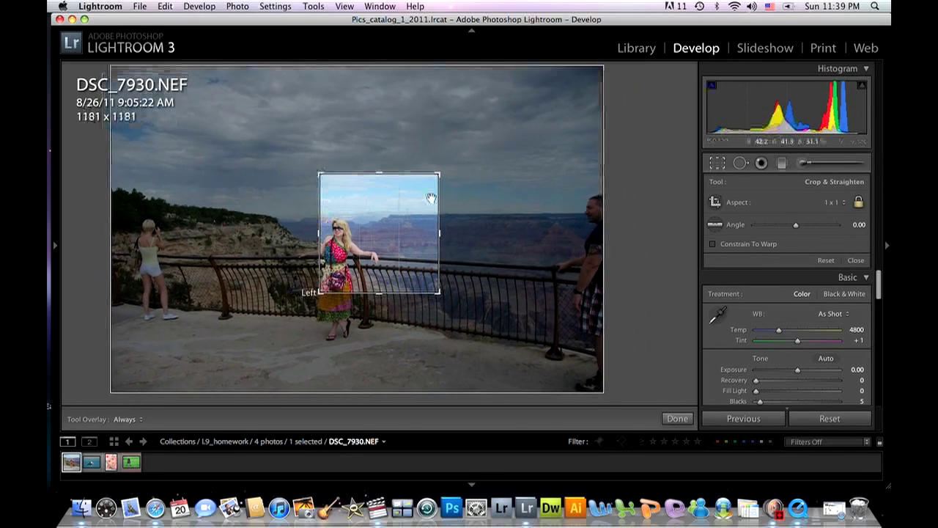
left_click_drag(383, 174, 379, 185)
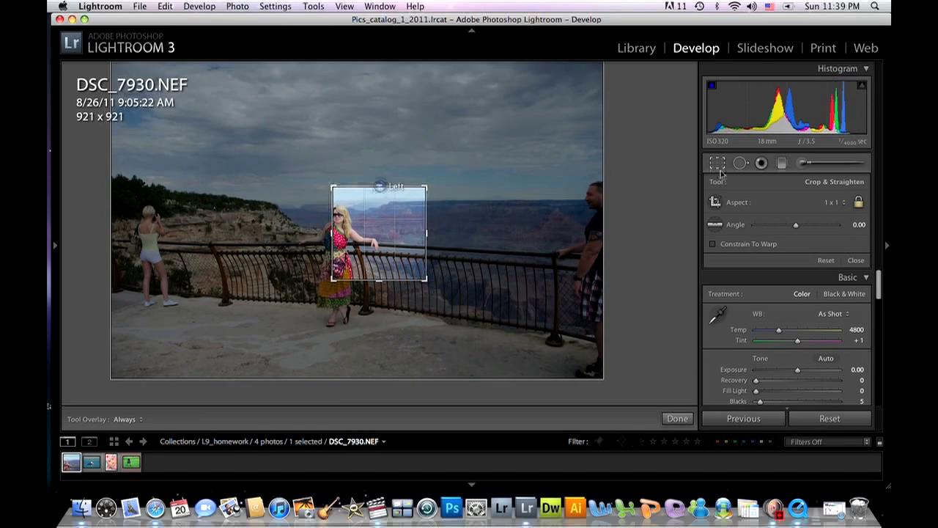
Set the crop aspect to 6 x 4 and crop to about 1121 x 747 around the woman's upper body.
left_click(844, 205)
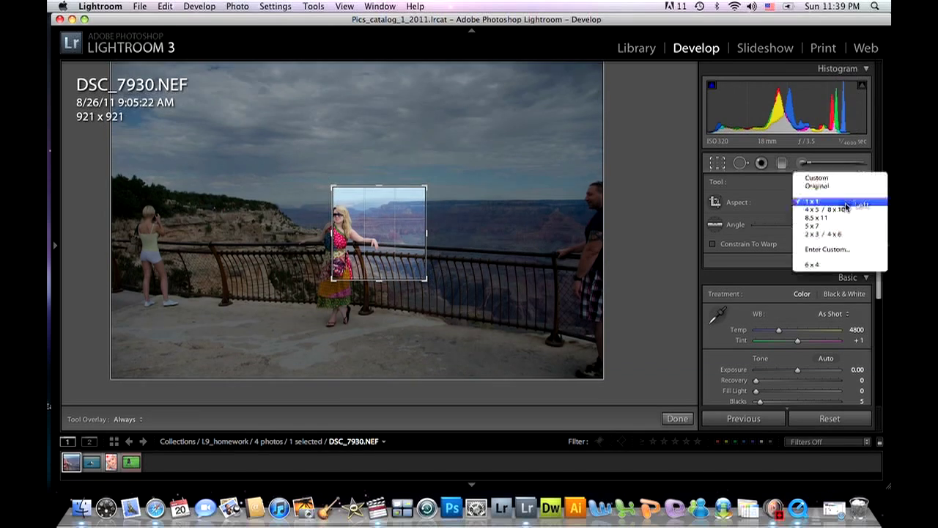
left_click(814, 266)
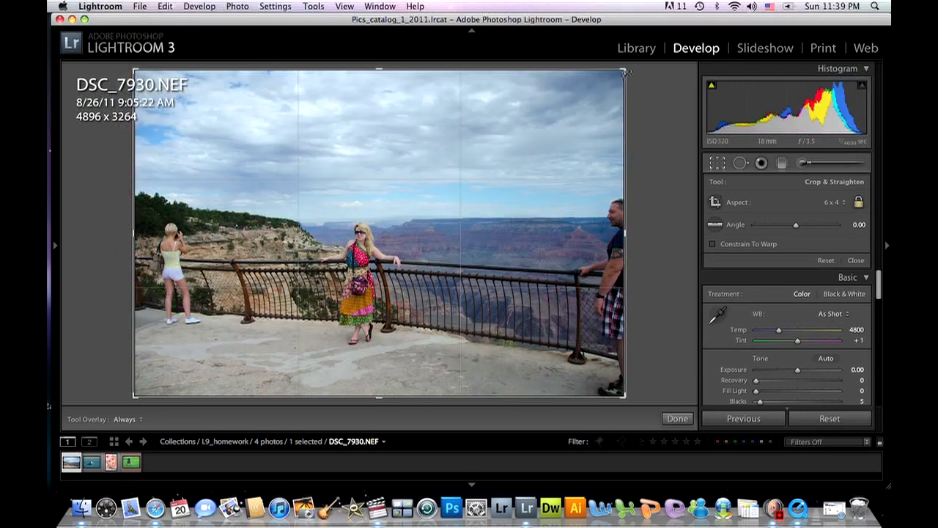
left_click_drag(625, 72, 443, 191)
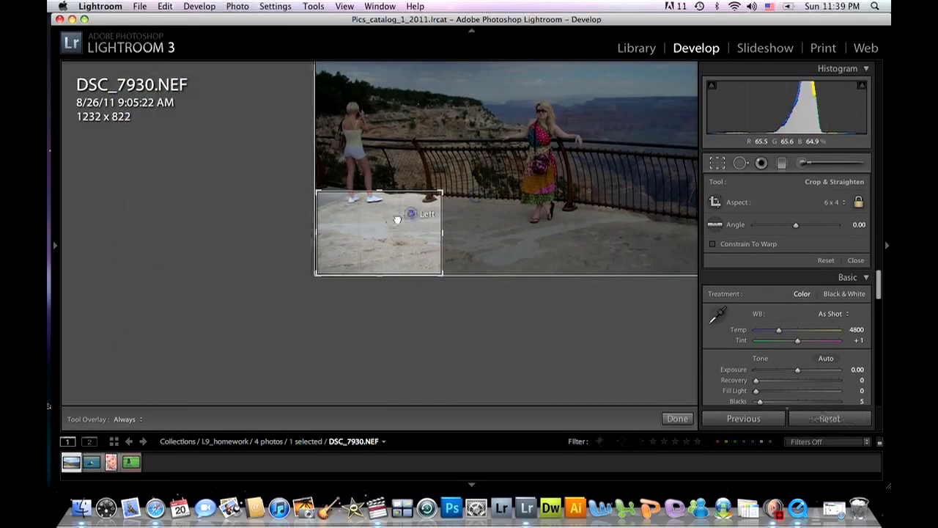
left_click_drag(387, 220, 252, 314)
left_click_drag(443, 191, 436, 196)
left_click_drag(414, 211, 386, 231)
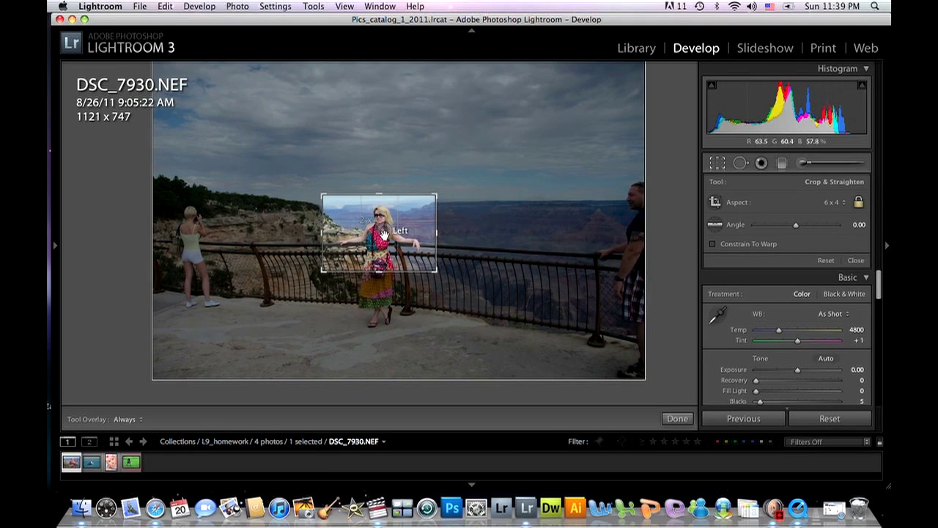
key("Return")
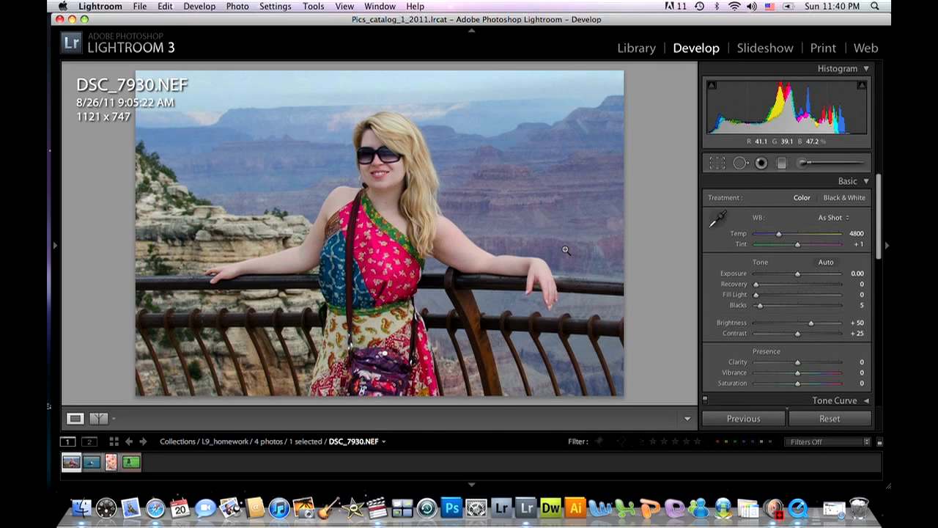
Expand the 6 x 4 crop to about 4846 x 3231, covering nearly the whole Grand Canyon photo.
left_click(717, 163)
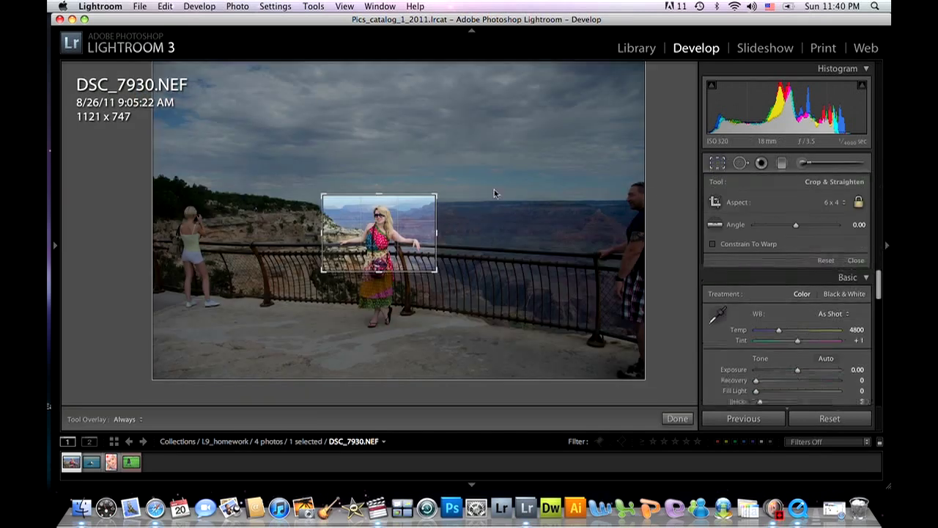
left_click_drag(436, 196, 555, 126)
left_click_drag(219, 341, 81, 403)
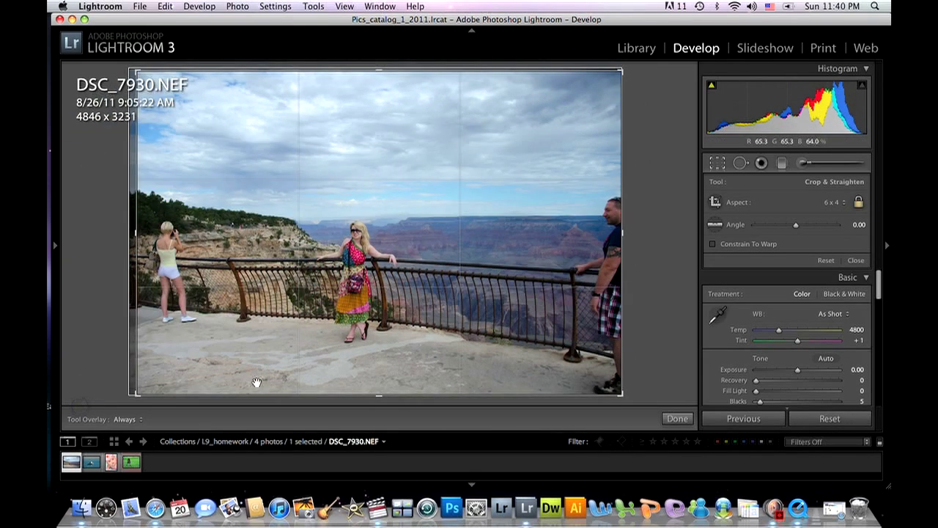
Straighten the horizon of the boat photo with a 2.42 degree crop rotation and shift the boat slightly left in the frame.
left_click(92, 462)
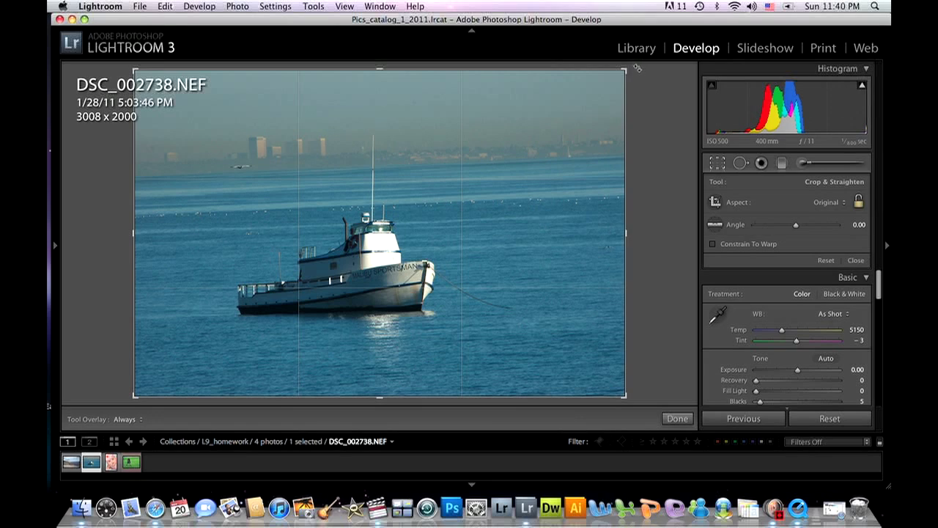
mouse_move(636, 66)
left_mouse_down()
mouse_move(643, 78)
mouse_move(628, 69)
mouse_move(624, 79)
left_mouse_up()
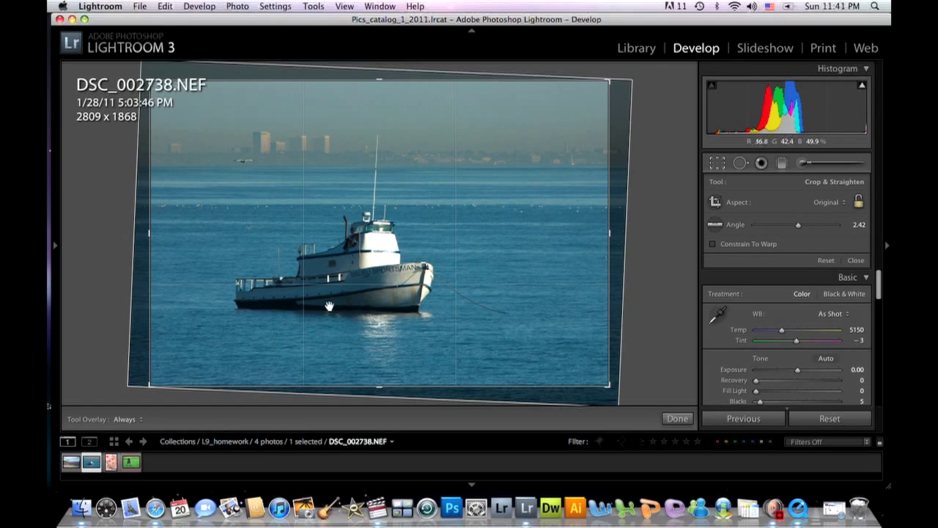
left_click_drag(424, 240, 401, 241)
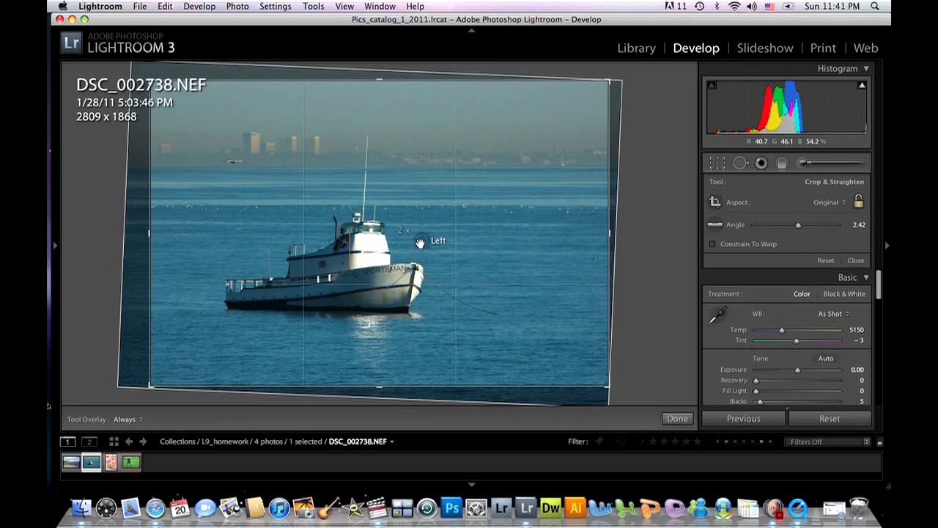
key("Return")
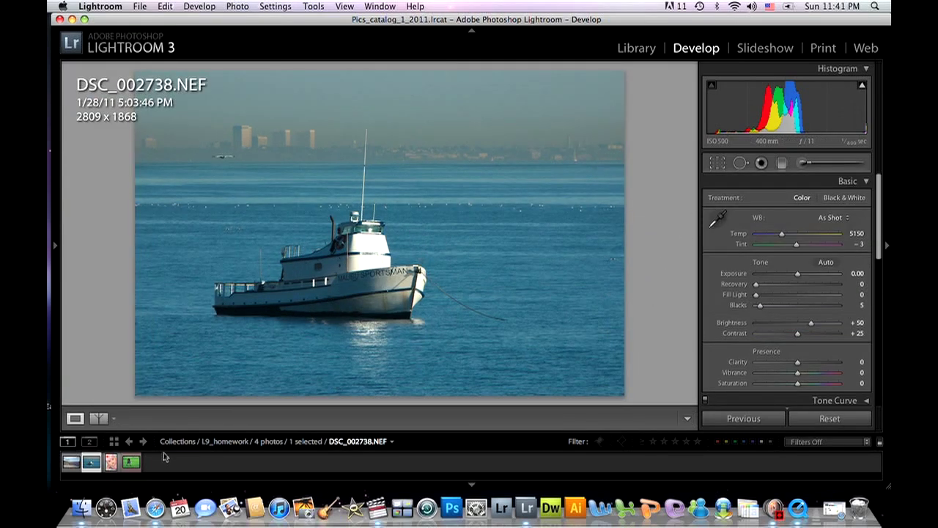
Crop the photo of the woman seated on the grass to about 4598 x 3046, cutting off the strip along its upper edge.
left_click(131, 462)
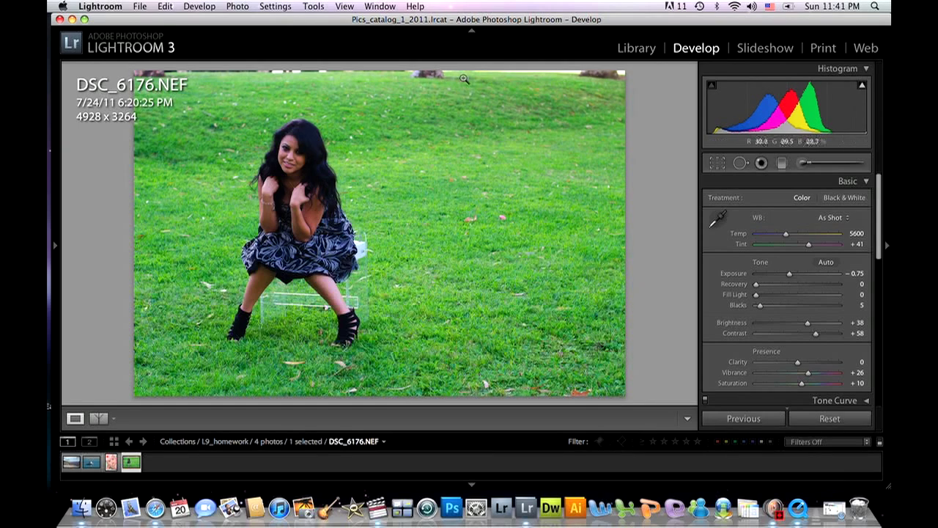
left_click(719, 163)
left_click_drag(136, 388, 151, 380)
left_click_drag(295, 264, 315, 250)
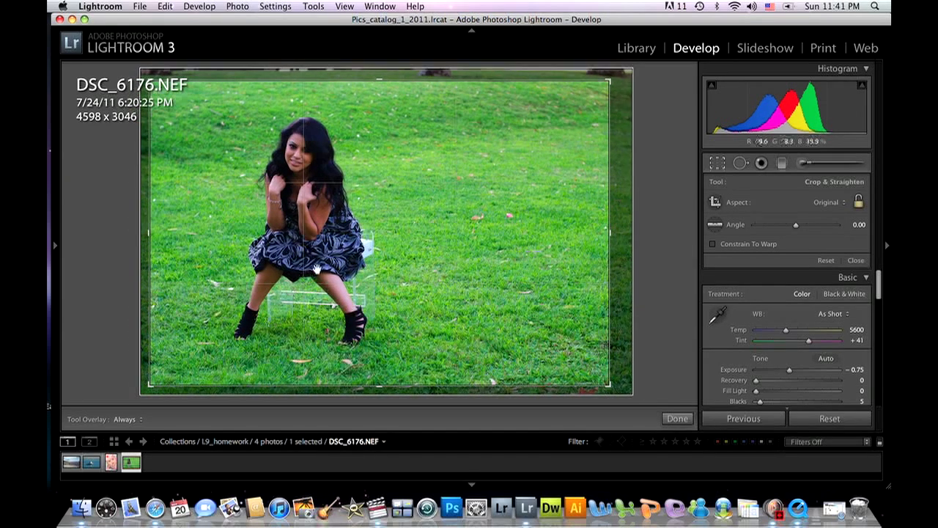
key("Return")
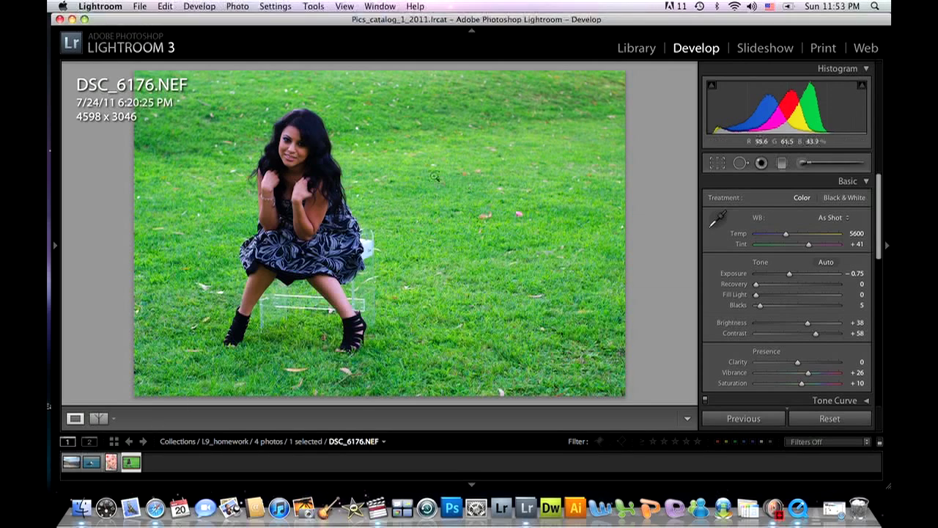
Reset the crop and rotation of the baby photo DSC_4650.NEF.
left_click(112, 464)
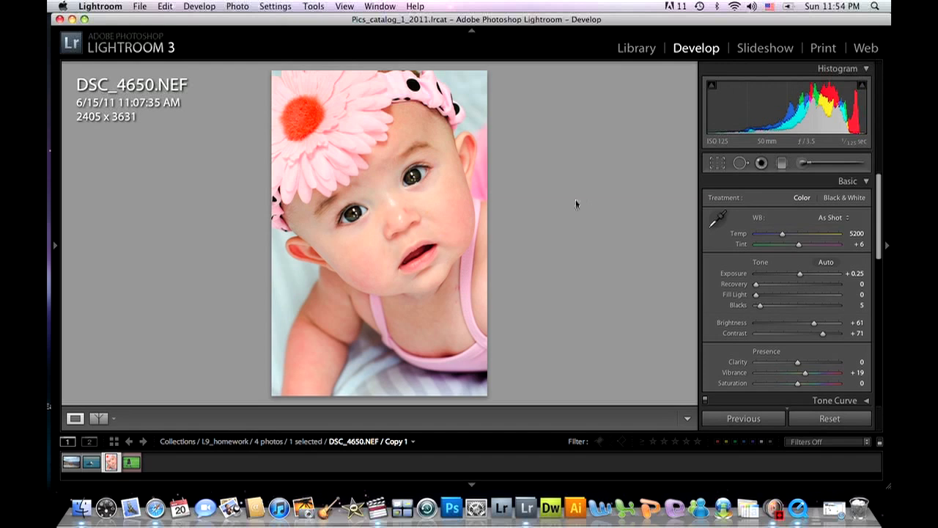
left_click(717, 163)
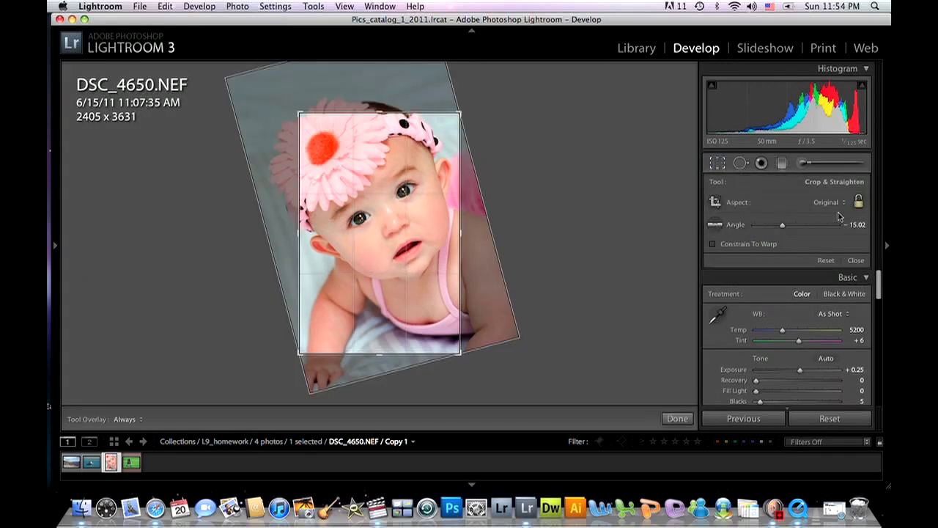
left_click(826, 260)
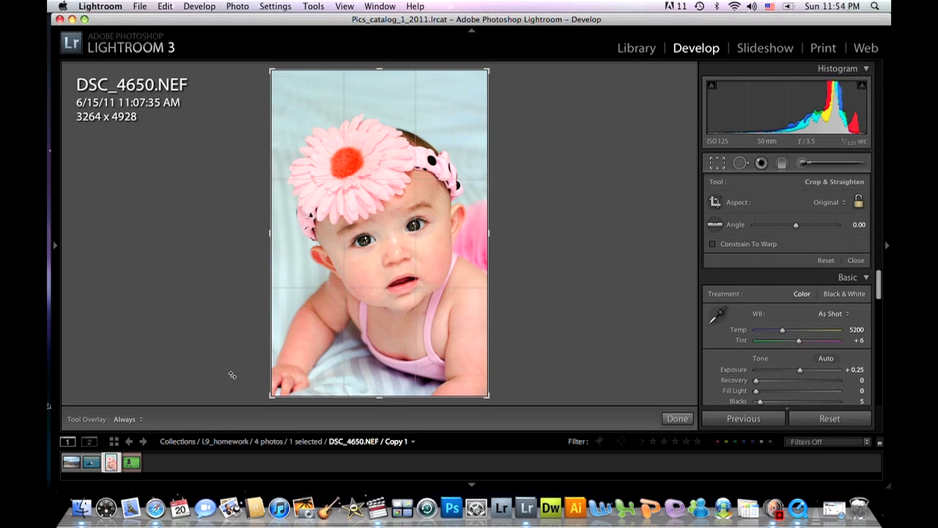
Open the Grand Canyon photo DSC_7930.NEF from Lightroom in Adobe Photoshop CS5 and make its document window slightly smaller.
left_click(72, 463)
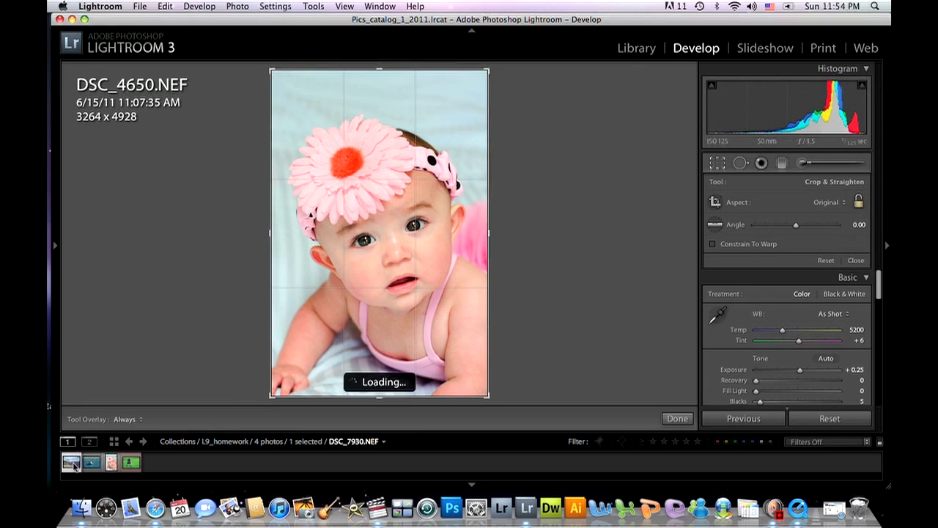
right_click(74, 465)
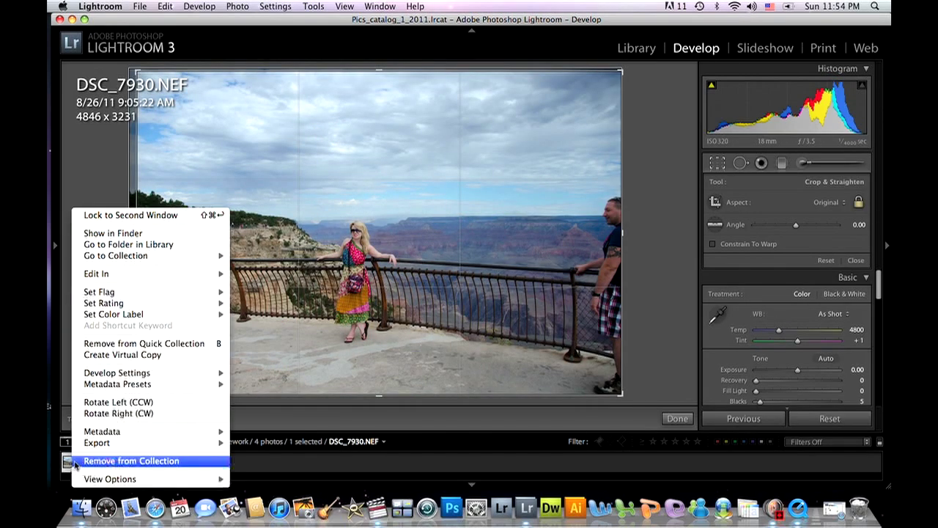
mouse_move(150, 274)
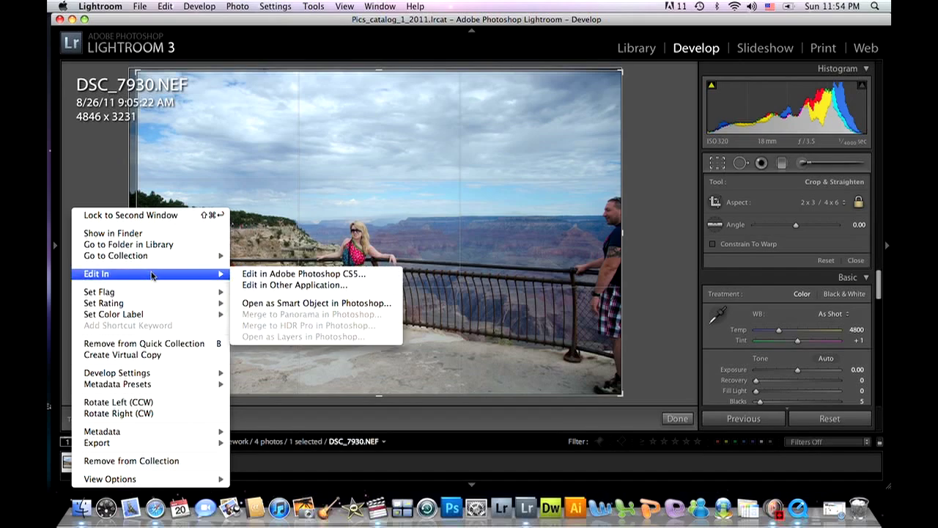
left_click(271, 274)
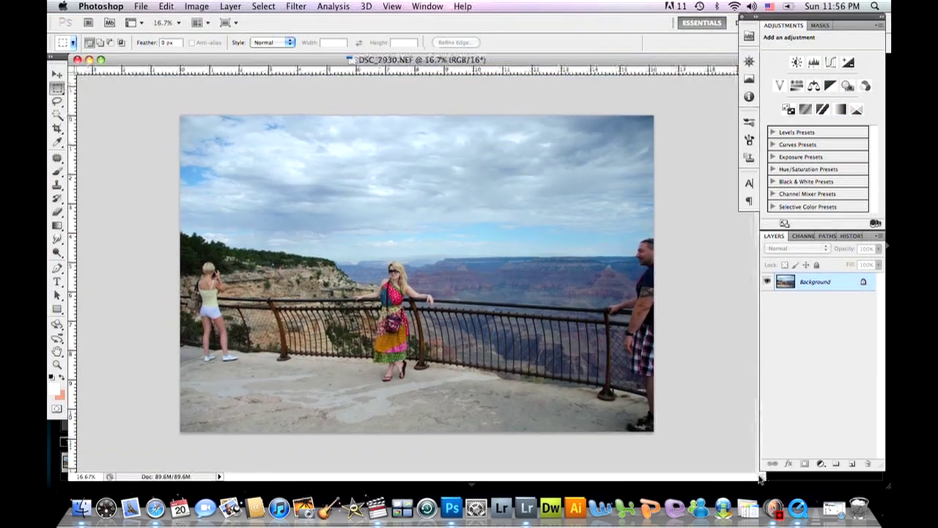
left_click_drag(759, 477, 751, 471)
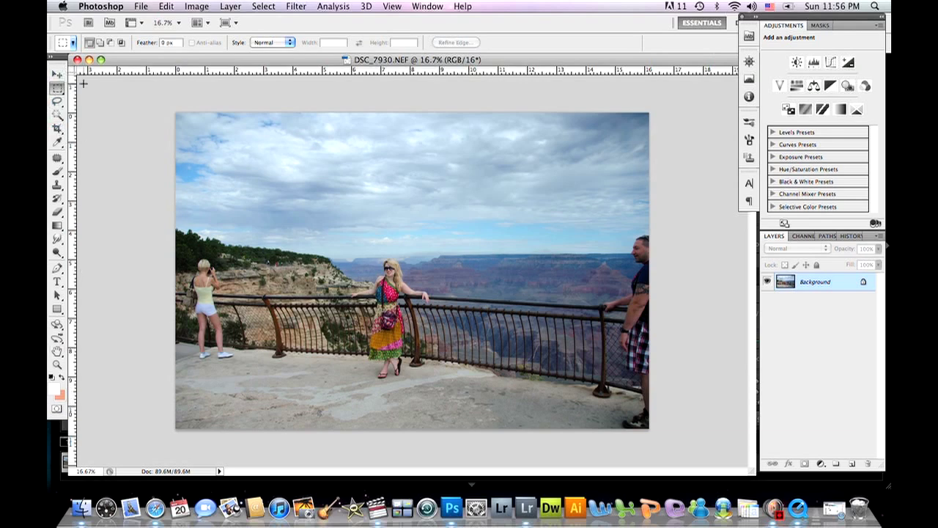
Frame the whole photo with the Crop tool and set the crop guide overlay to Grid.
left_click(57, 129)
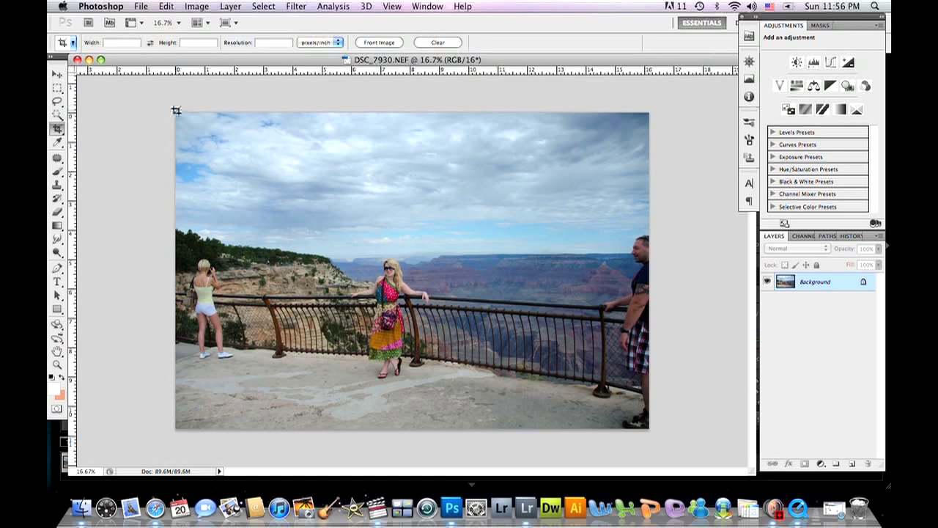
left_click_drag(187, 133, 650, 429)
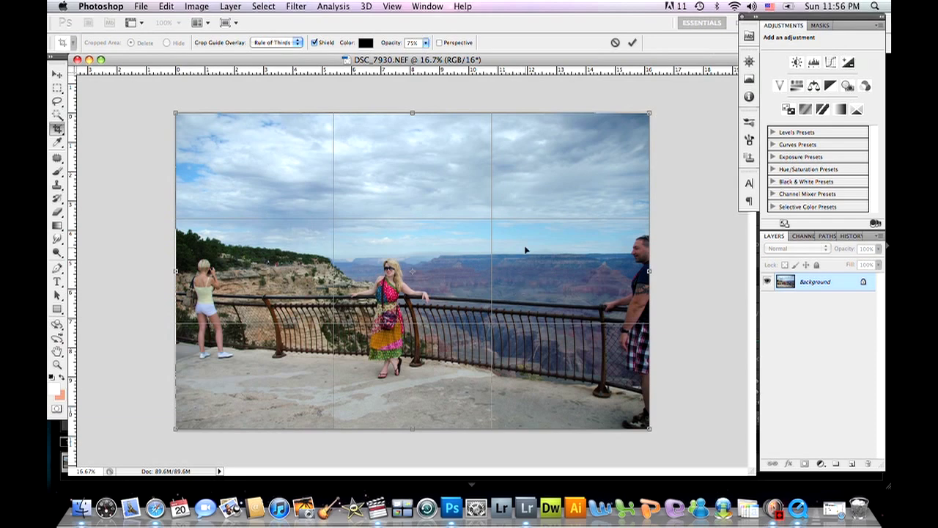
left_click(297, 42)
left_click(297, 42)
left_click(297, 42)
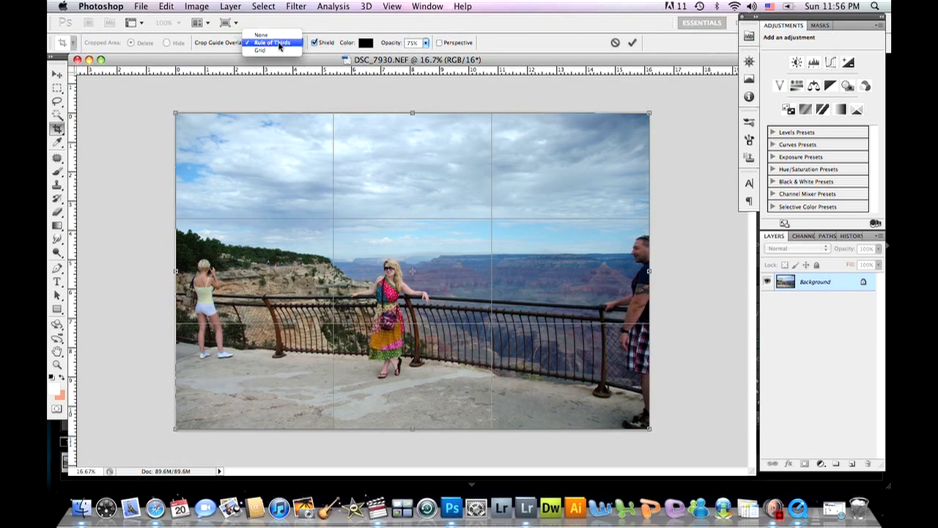
left_click(271, 51)
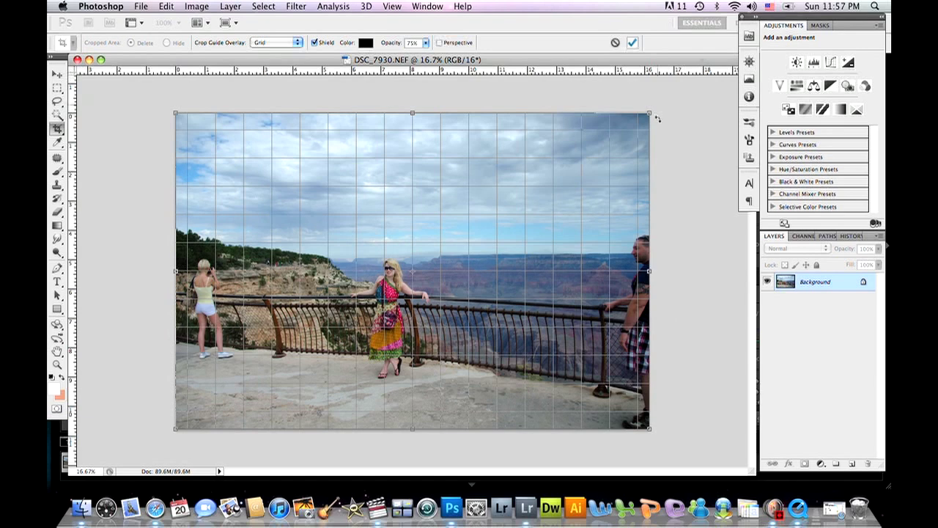
left_click_drag(663, 116, 664, 110)
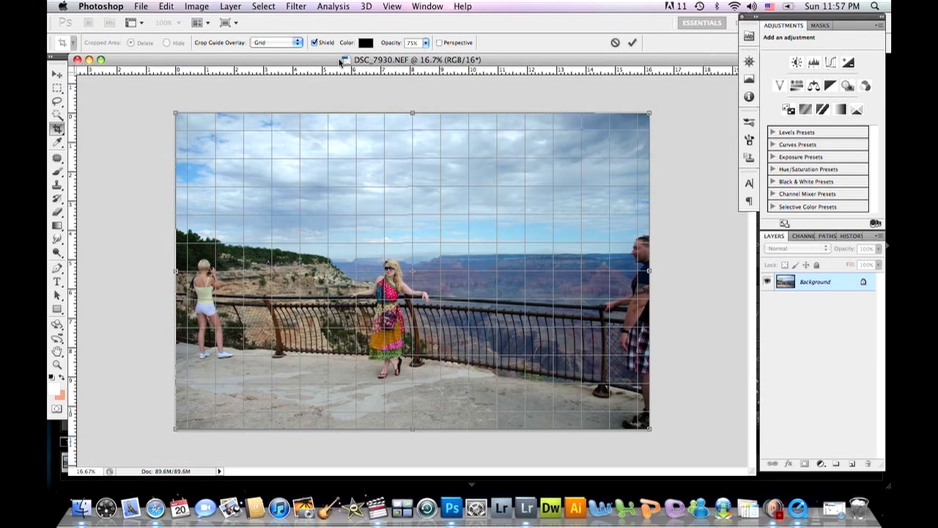
Set the crop guide overlay to Rule of Thirds and crop the photo around the woman at the railing, excluding the people on both sides.
left_click(297, 42)
left_click(272, 34)
left_click_drag(175, 111, 345, 231)
key("Left")
left_click_drag(474, 300, 416, 286)
left_click_drag(558, 207, 528, 226)
left_click_drag(429, 282, 390, 285)
key("Return")
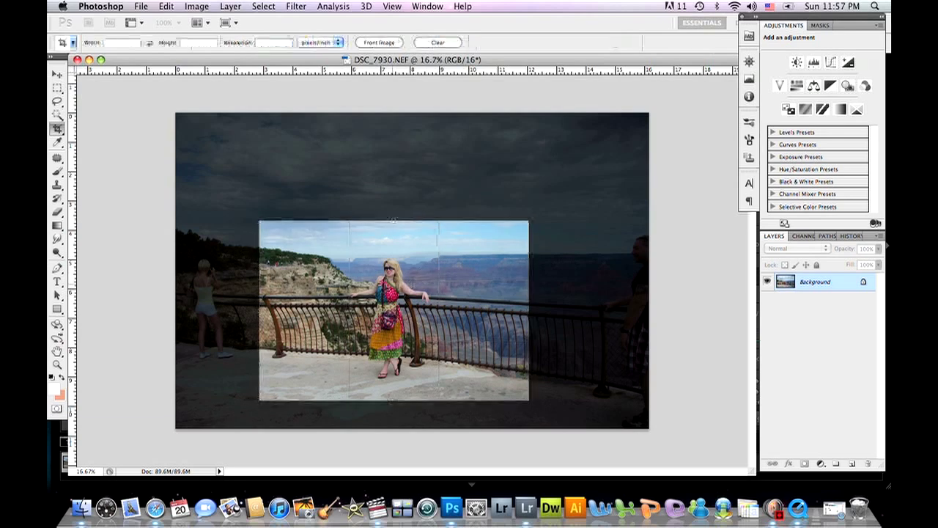